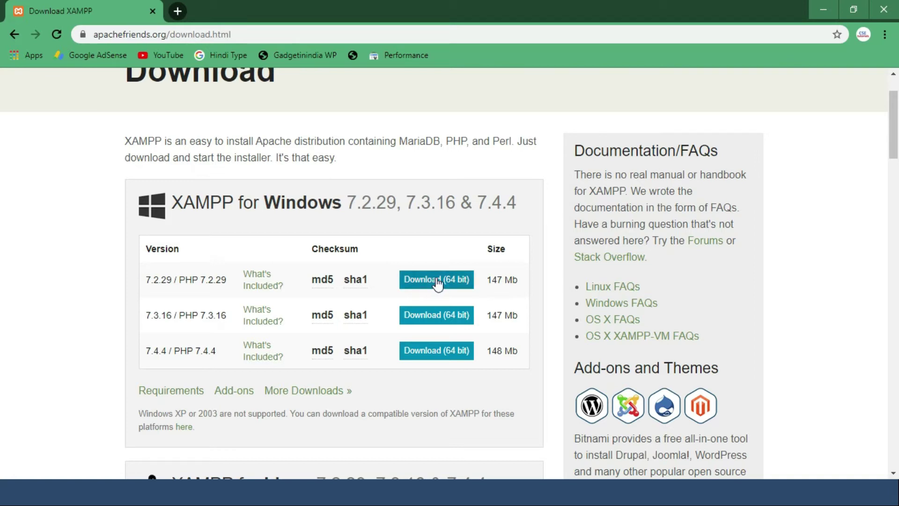
Step: Launch the xampp-windows-x64-7.2.26-0-VC15 installer from the softwares folder on Local Disk (E:)
{"action": "left_click", "coordinate": [820, 7]}
{"action": "key", "text": "Escape"}
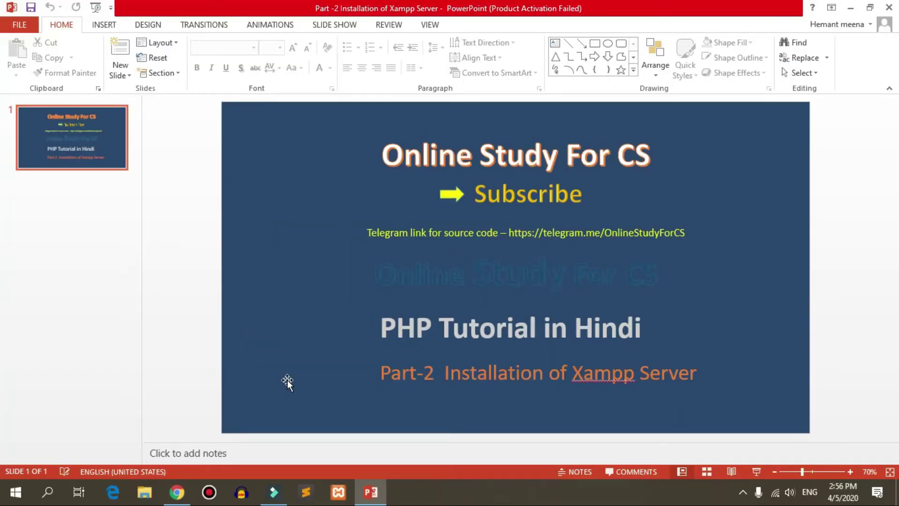
{"action": "left_click", "coordinate": [141, 493]}
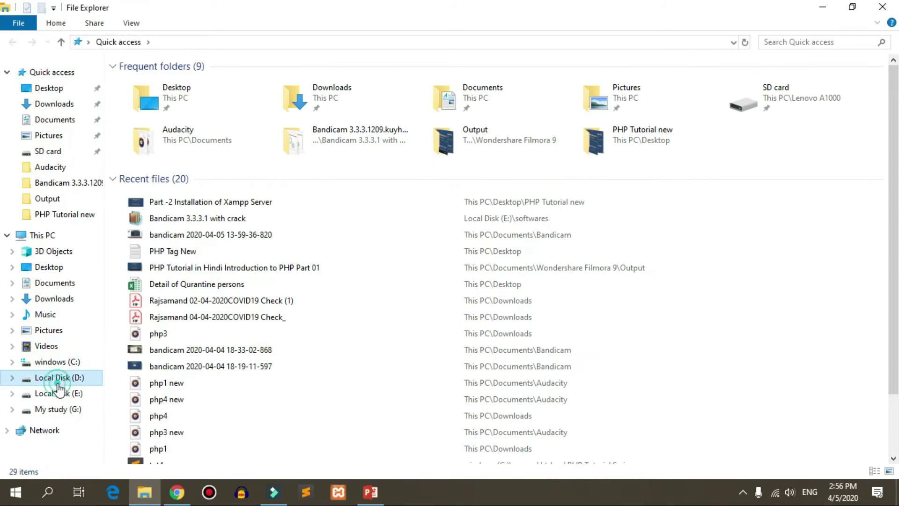
{"action": "left_click", "coordinate": [56, 394]}
{"action": "double_click", "coordinate": [141, 83]}
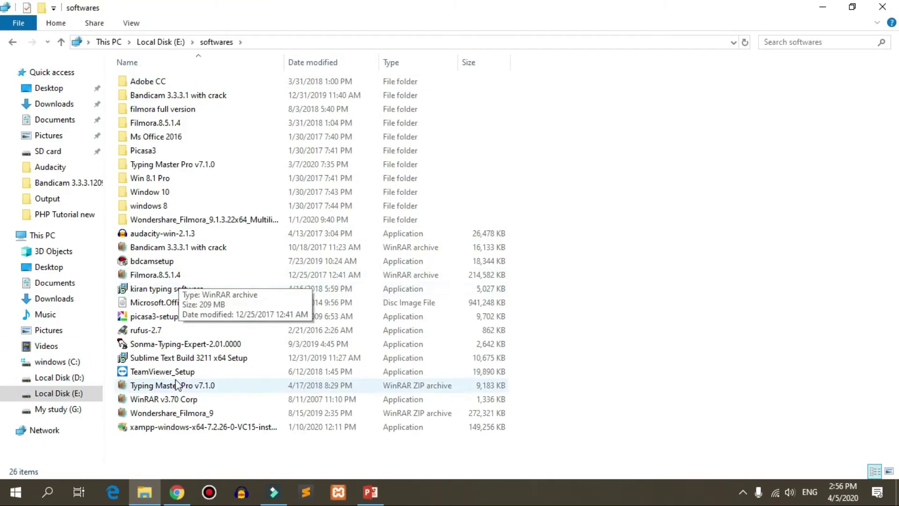
{"action": "left_click", "coordinate": [169, 427]}
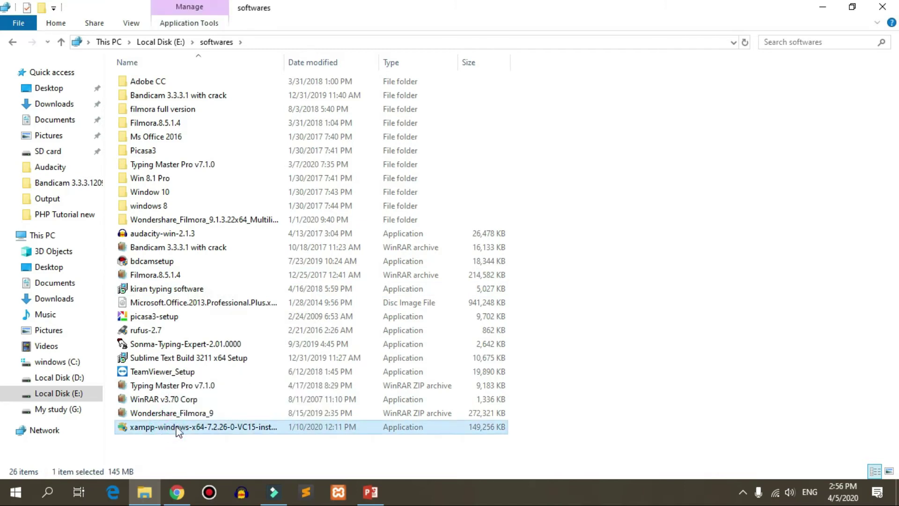
{"action": "double_click", "coordinate": [178, 429]}
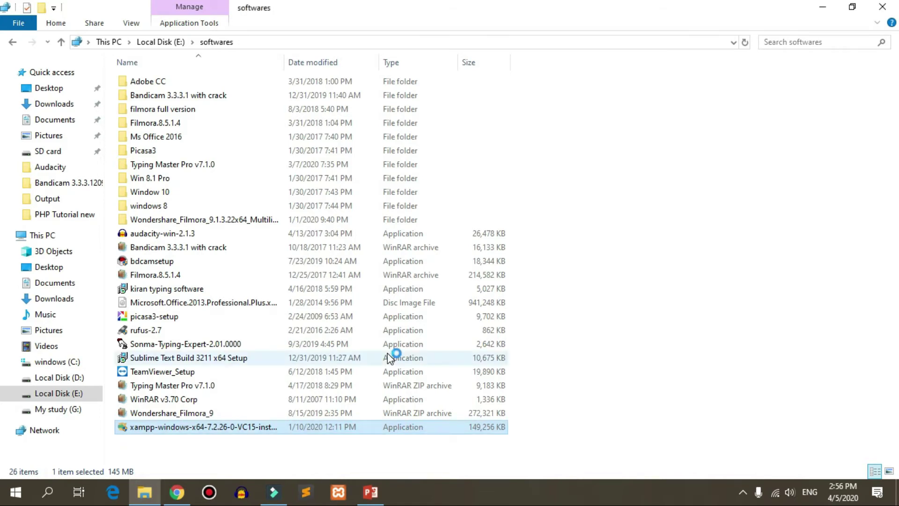
Step: Clear the other windows away, then acknowledge the UAC warning and continue past the XAMPP setup welcome page
{"action": "left_click", "coordinate": [883, 8]}
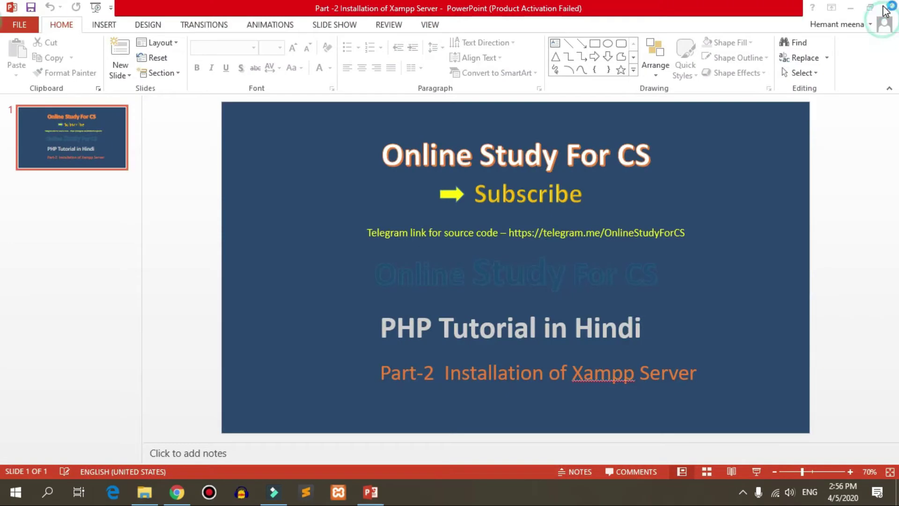
{"action": "left_click", "coordinate": [851, 9]}
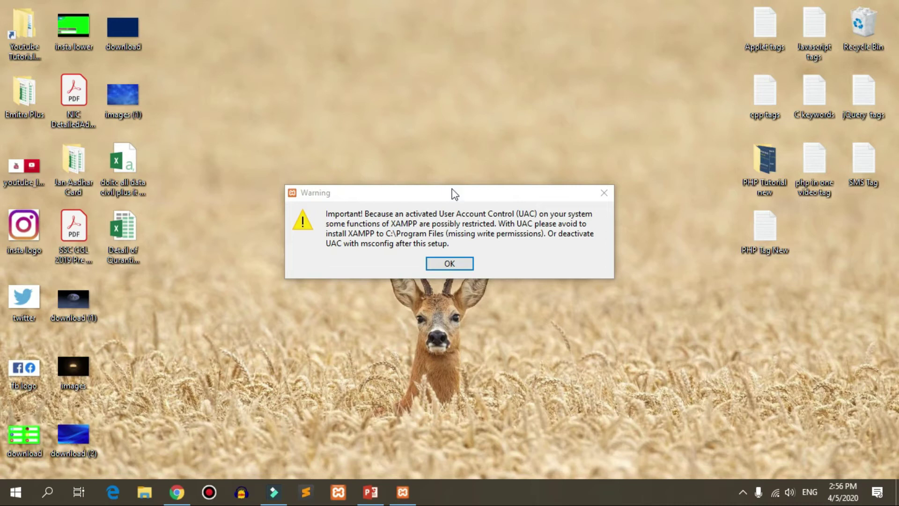
{"action": "left_click", "coordinate": [451, 266]}
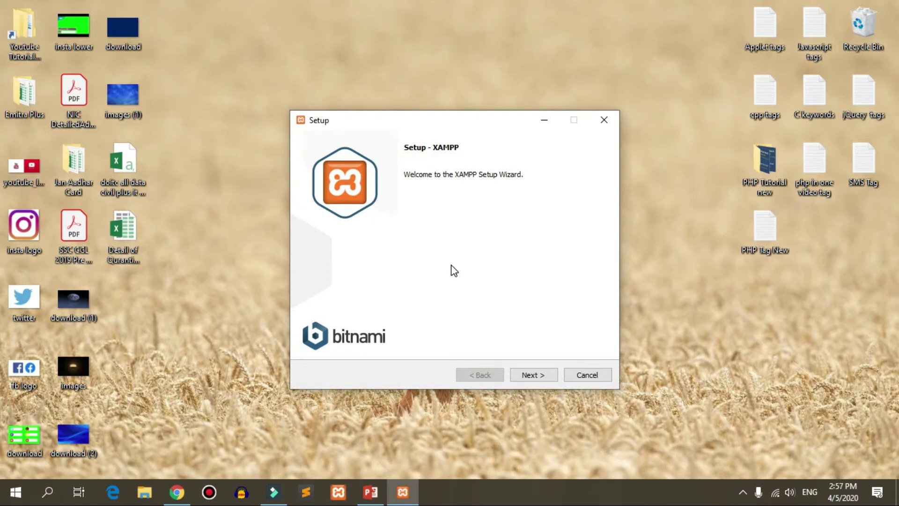
{"action": "left_click", "coordinate": [542, 378]}
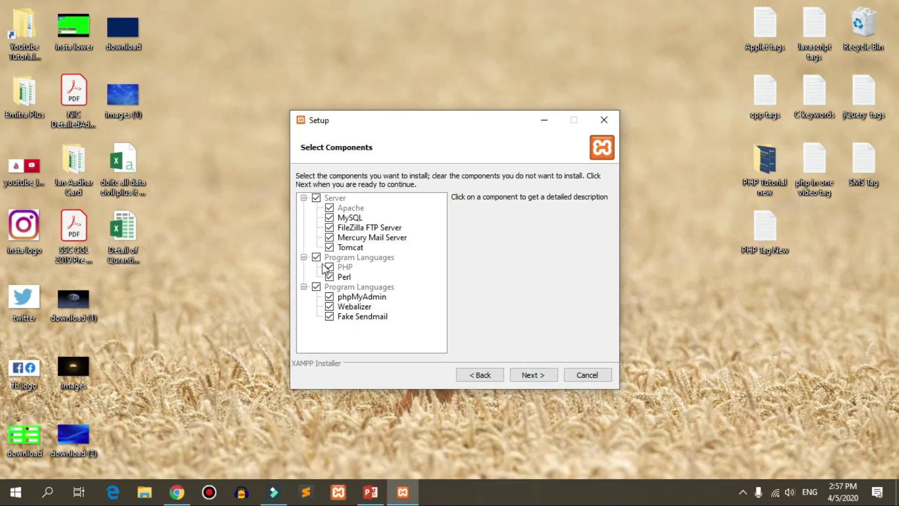
Step: Exclude FileZilla FTP Server, Mercury Mail Server, Tomcat, Perl, Webalizer and Fake Sendmail from the installation and accept the component selection
{"action": "left_click", "coordinate": [329, 307]}
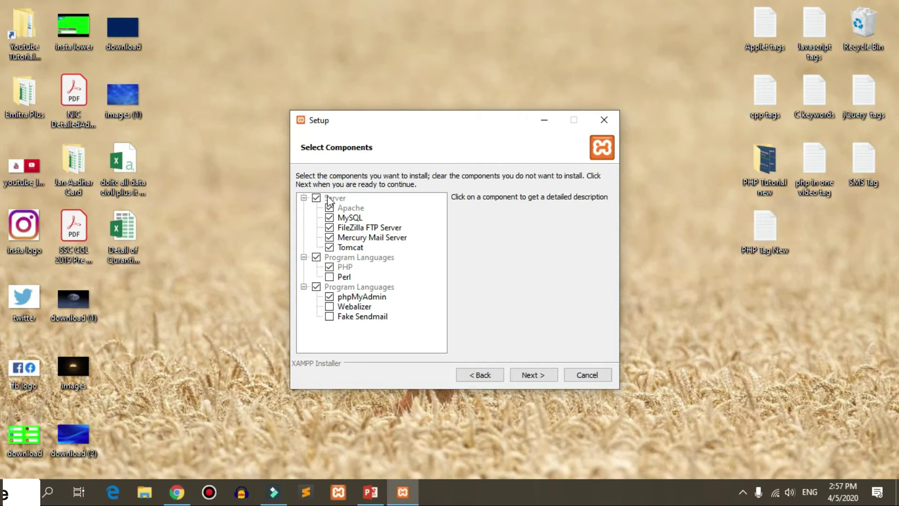
{"action": "left_click", "coordinate": [330, 227]}
{"action": "left_click", "coordinate": [329, 238]}
{"action": "left_click", "coordinate": [329, 247]}
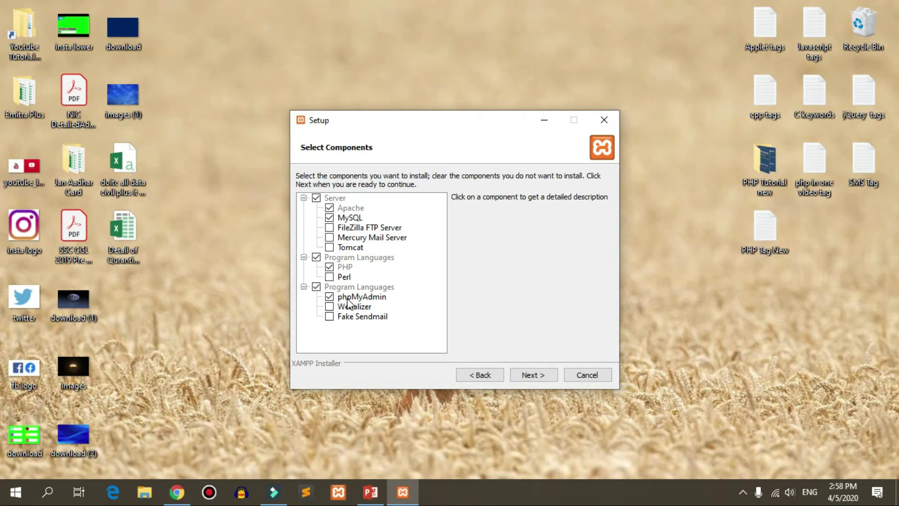
{"action": "left_click", "coordinate": [536, 376]}
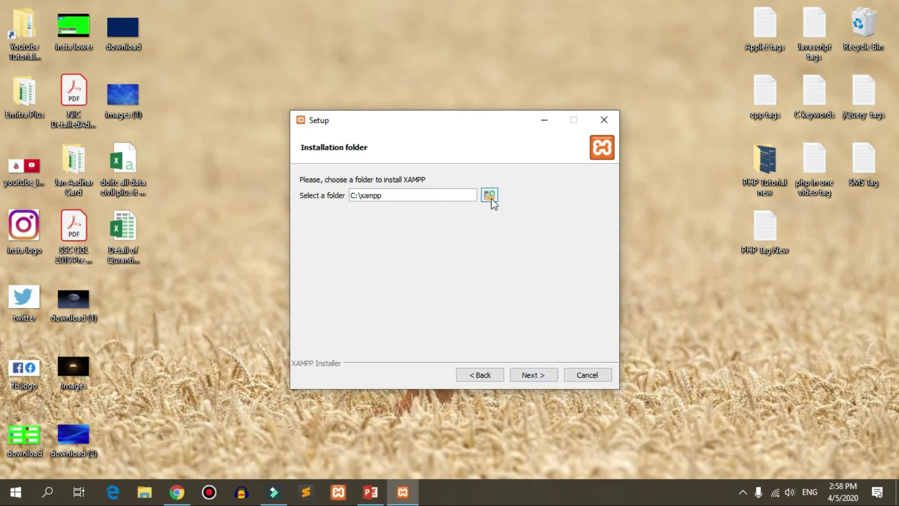
Step: Create a new folder named xampp on Local Disk (D:) in File Explorer and return to the setup wizard
{"action": "left_click", "coordinate": [145, 492]}
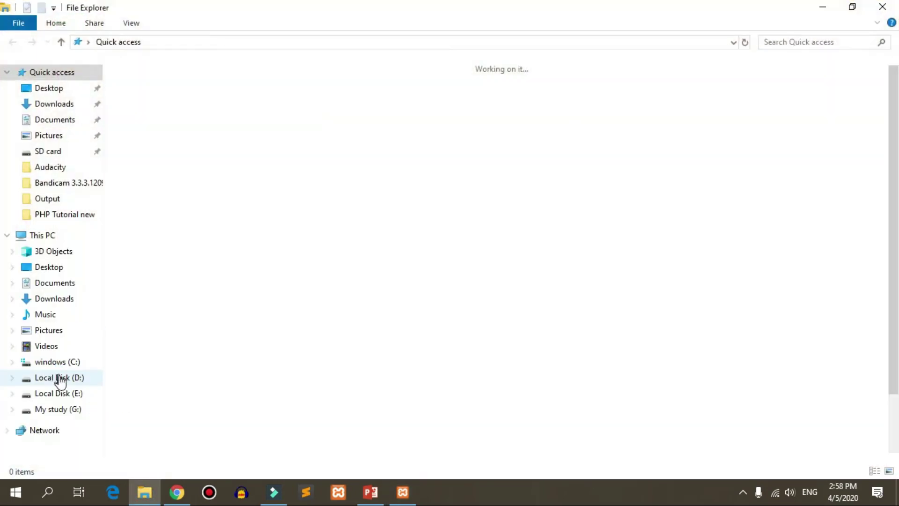
{"action": "left_click", "coordinate": [58, 377]}
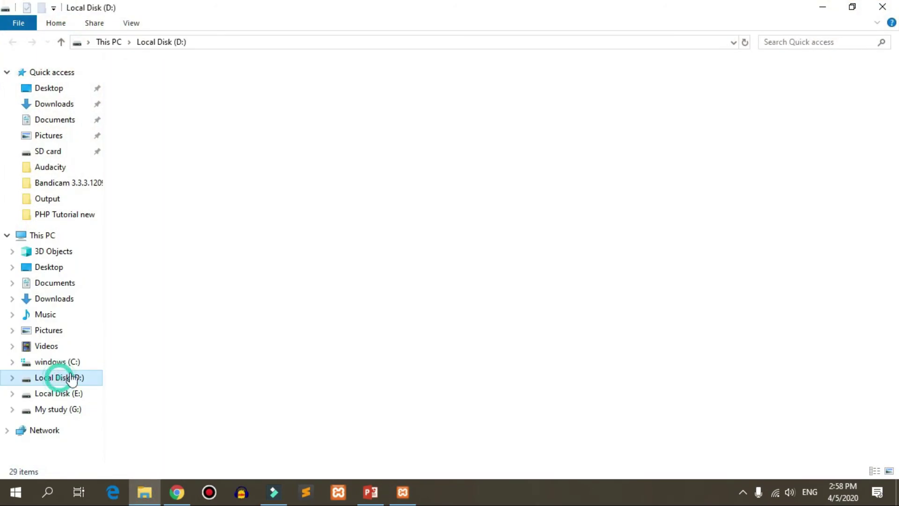
{"action": "right_click", "coordinate": [359, 229]}
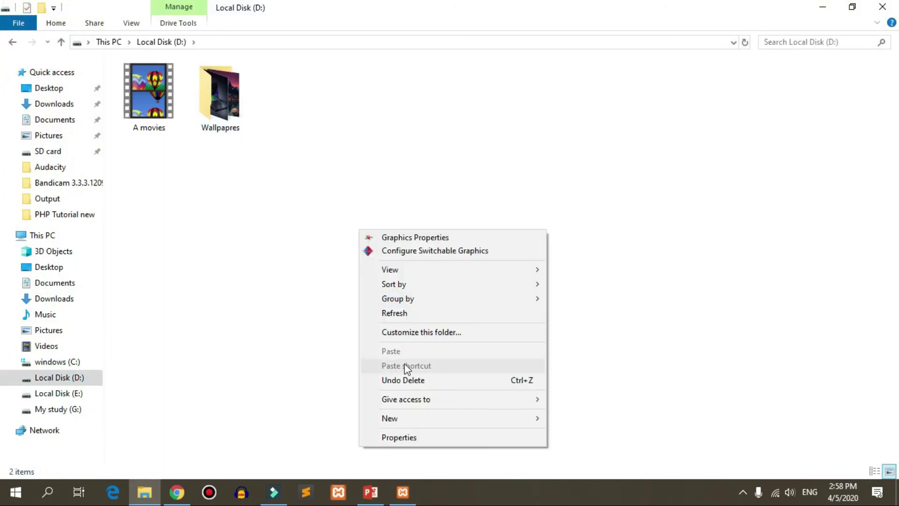
{"action": "mouse_move", "coordinate": [533, 416]}
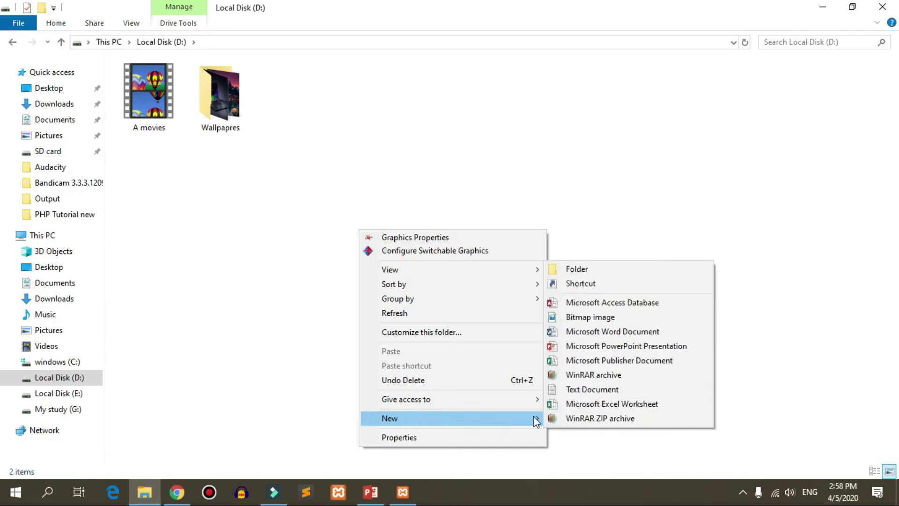
{"action": "left_click", "coordinate": [591, 269]}
{"action": "type", "text": "xampp"}
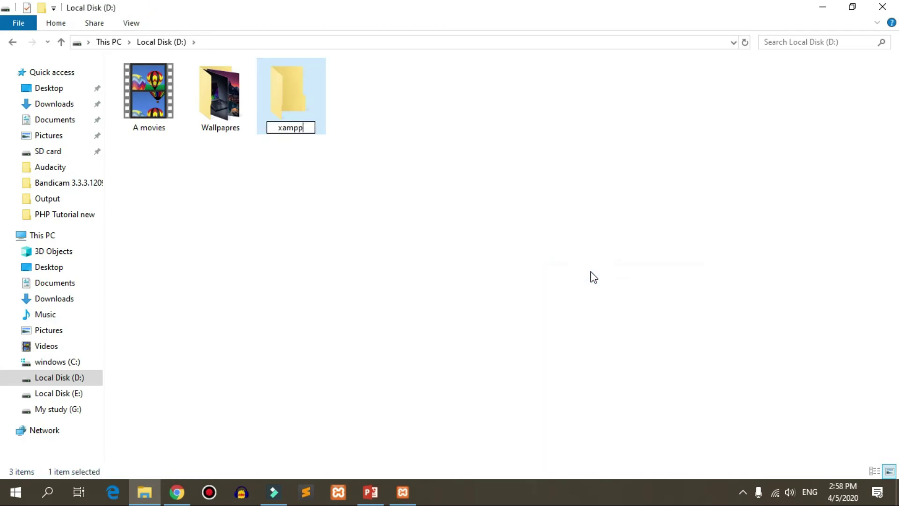
{"action": "key", "text": "Return"}
{"action": "left_click", "coordinate": [883, 7]}
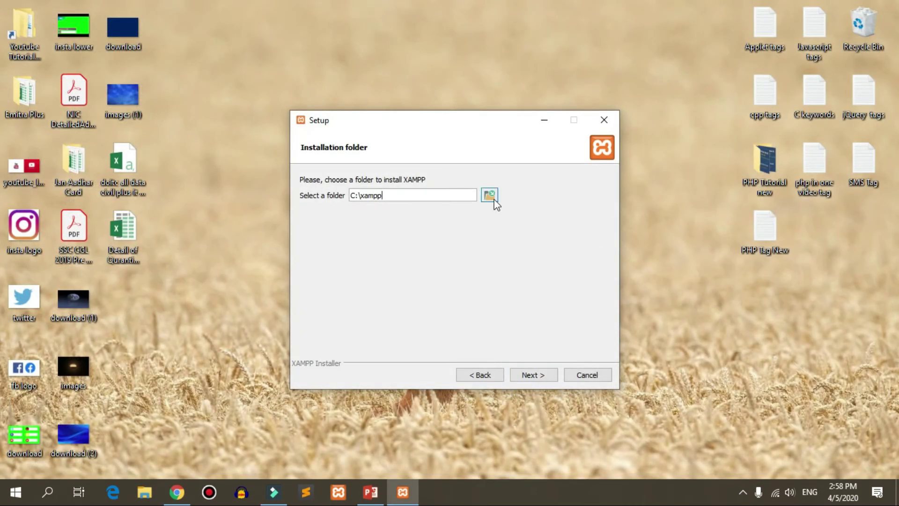
Step: Set the XAMPP installation folder to D:\xampp and continue to the Bitnami page
{"action": "left_click", "coordinate": [489, 196]}
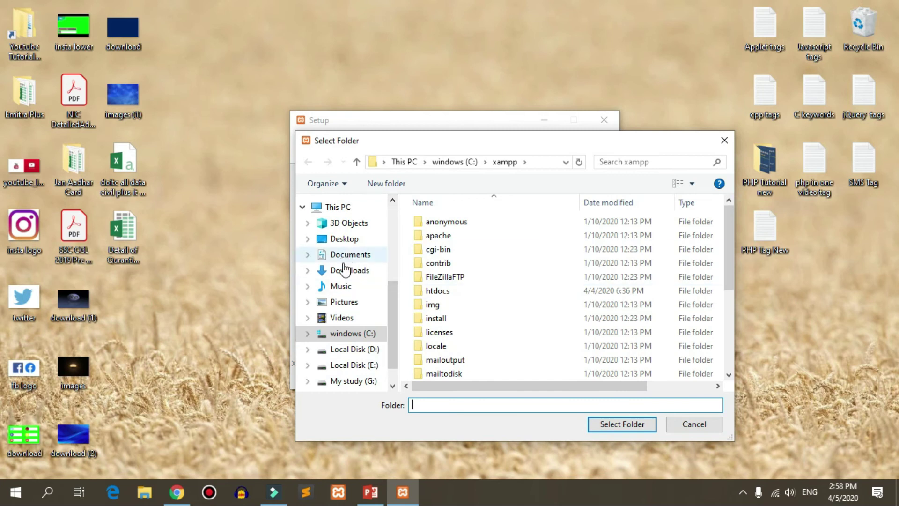
{"action": "left_click", "coordinate": [347, 352]}
{"action": "left_click", "coordinate": [437, 250]}
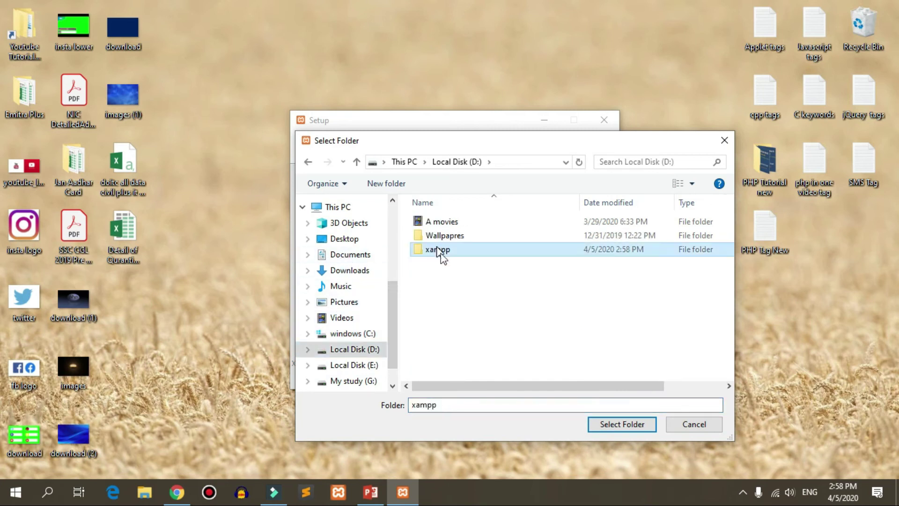
{"action": "left_click", "coordinate": [605, 427]}
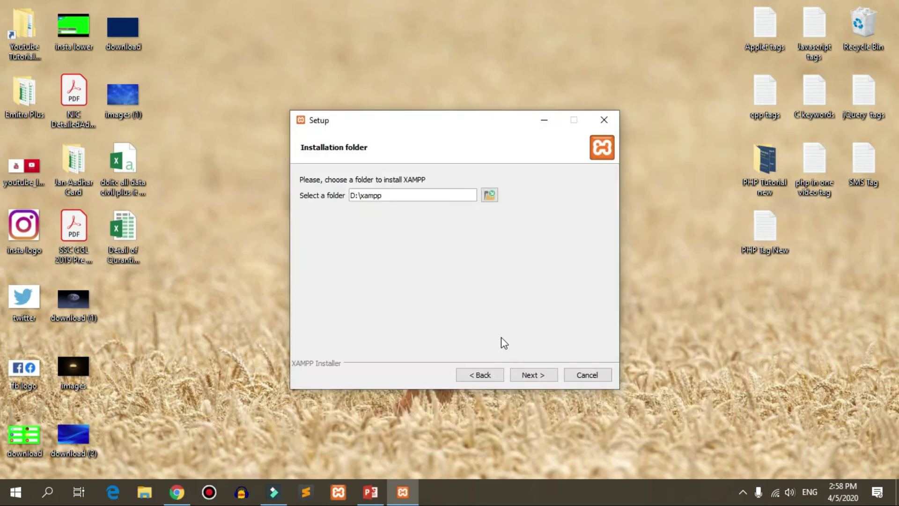
{"action": "left_click", "coordinate": [527, 375]}
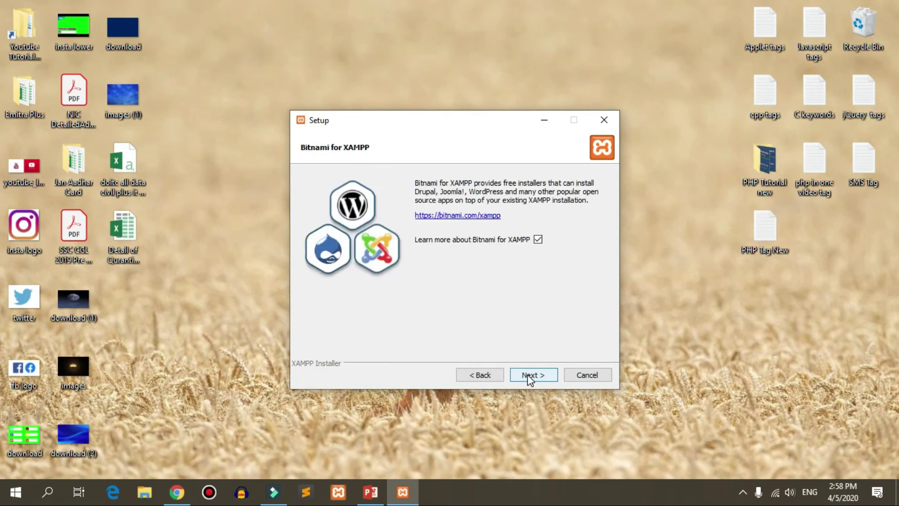
Step: Continue past the Bitnami page, dismiss the web page it opens, and start installing XAMPP
{"action": "left_click", "coordinate": [529, 376]}
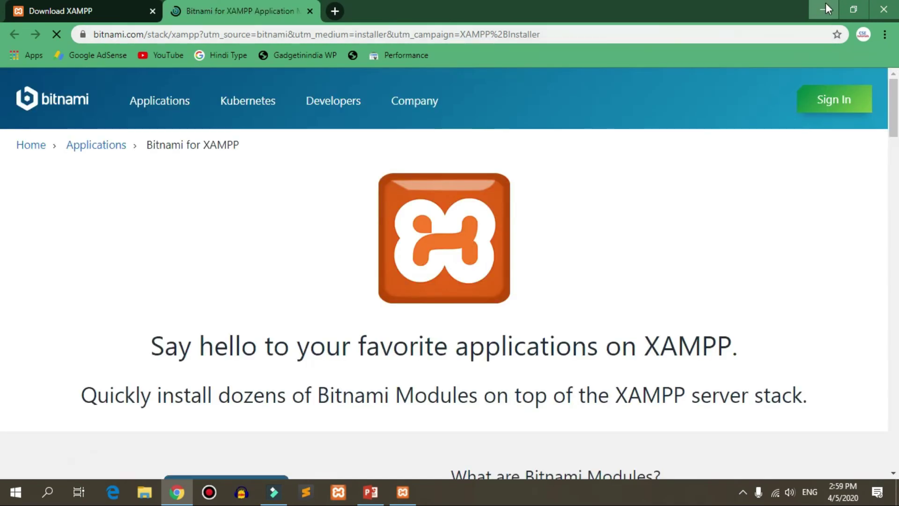
{"action": "left_click", "coordinate": [826, 9]}
{"action": "left_click", "coordinate": [529, 374]}
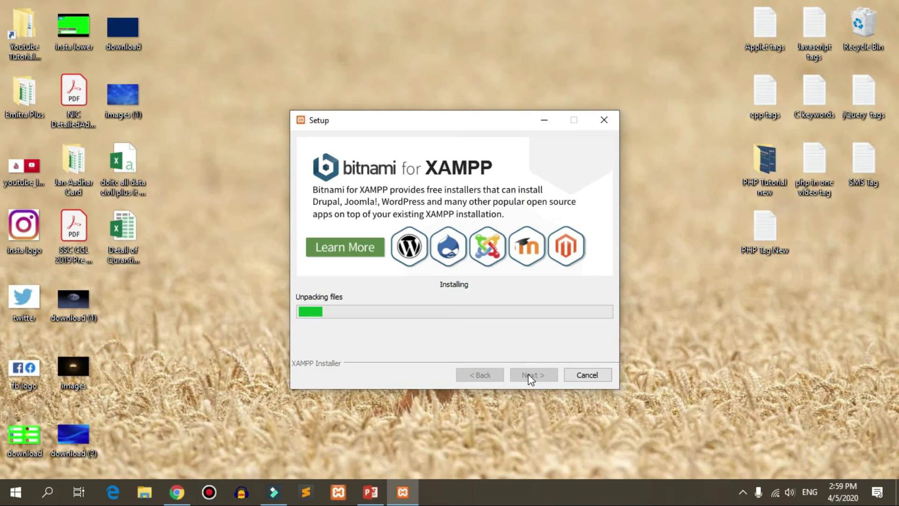
Step: Abort the running XAMPP installation and refresh the desktop
{"action": "left_click", "coordinate": [569, 375]}
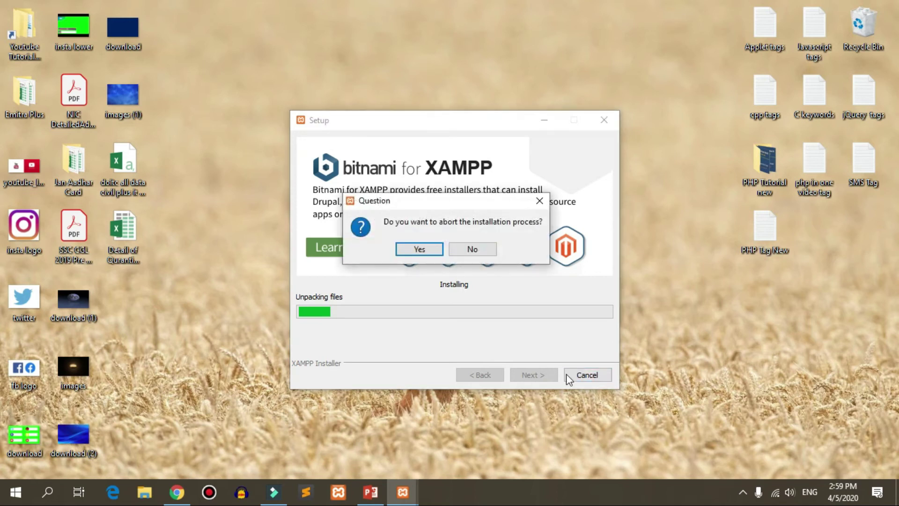
{"action": "left_click", "coordinate": [426, 248]}
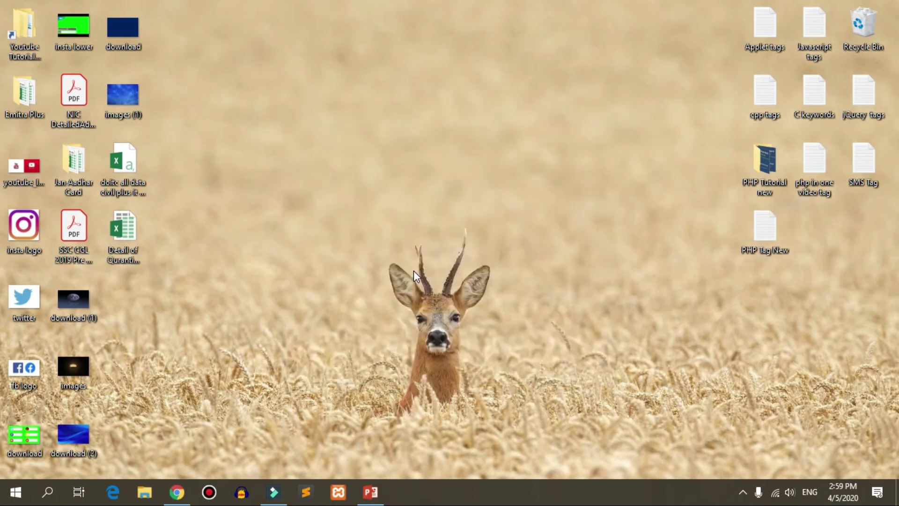
{"action": "right_click", "coordinate": [414, 271]}
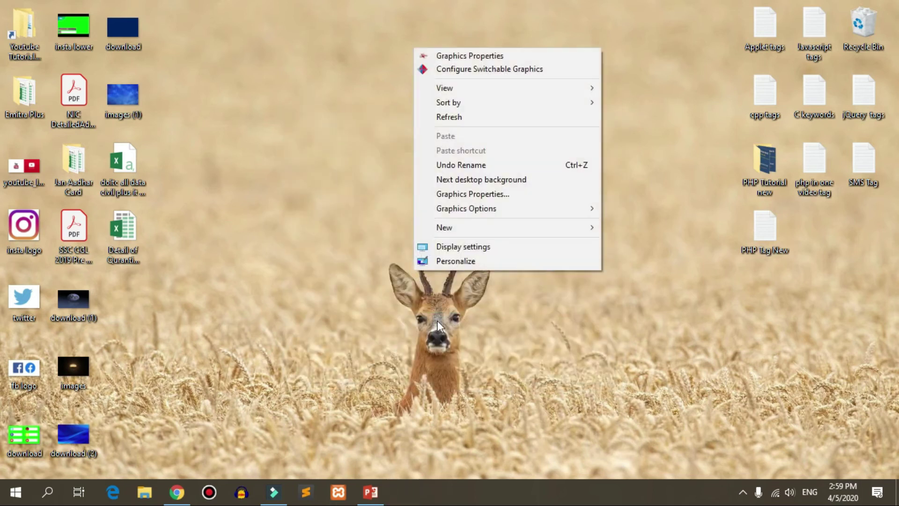
{"action": "left_click", "coordinate": [449, 117]}
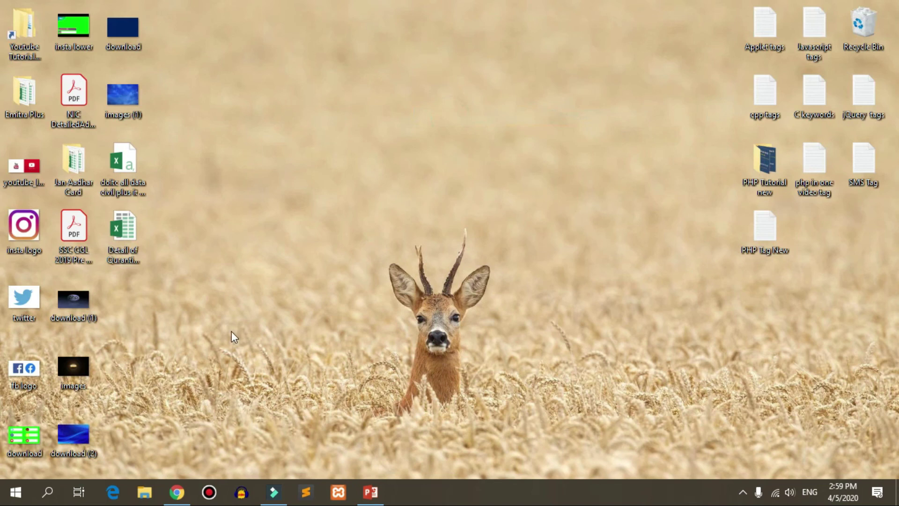
Step: Locate the xampp-control application in the xampp folder on windows (C:) and check its taskbar pinning option
{"action": "left_click", "coordinate": [144, 502]}
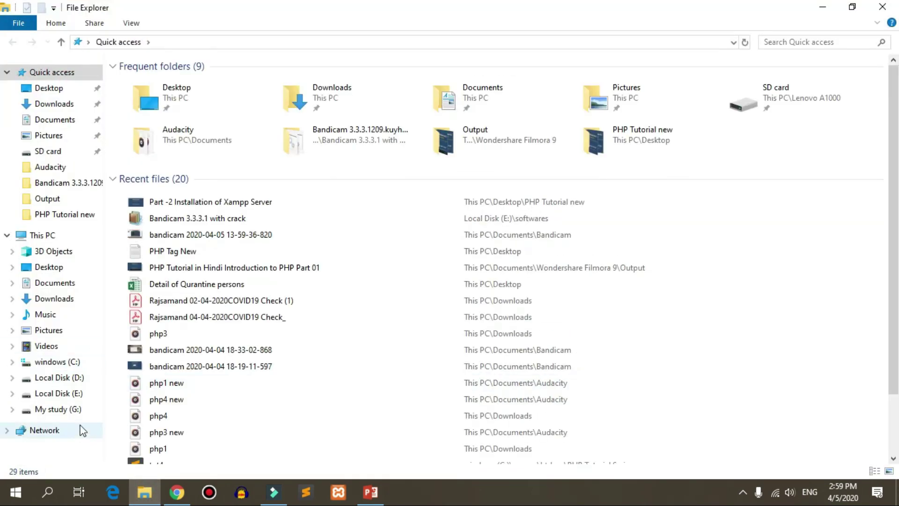
{"action": "left_click", "coordinate": [57, 364]}
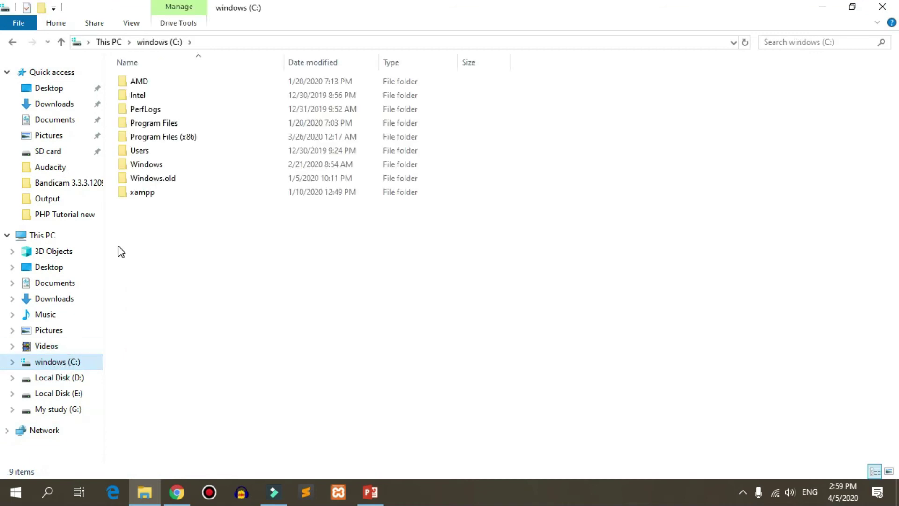
{"action": "double_click", "coordinate": [150, 194]}
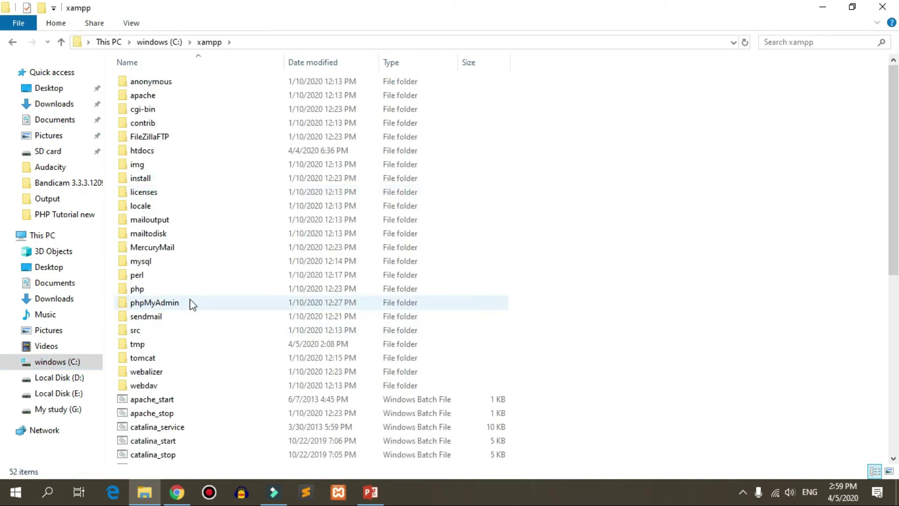
{"action": "scroll", "coordinate": [192, 305], "scroll_direction": "down", "scroll_amount": 4}
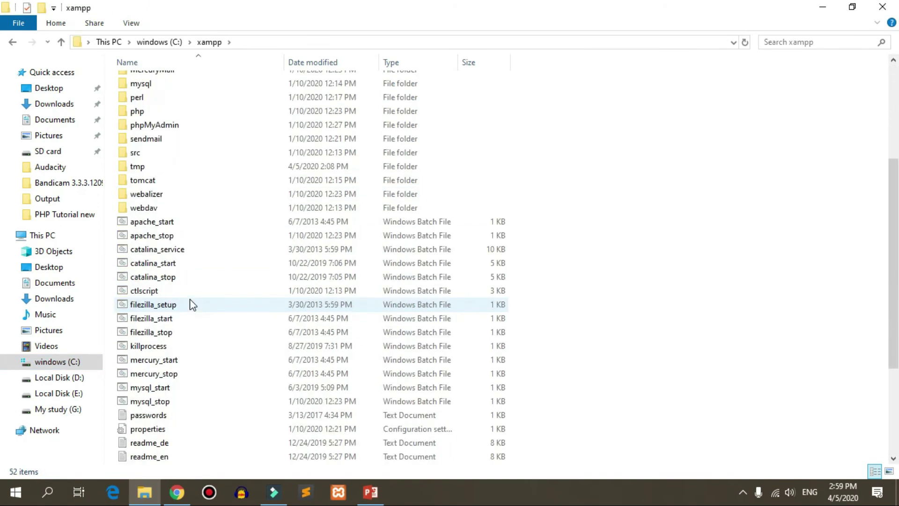
{"action": "scroll", "coordinate": [192, 304], "scroll_direction": "down", "scroll_amount": 4}
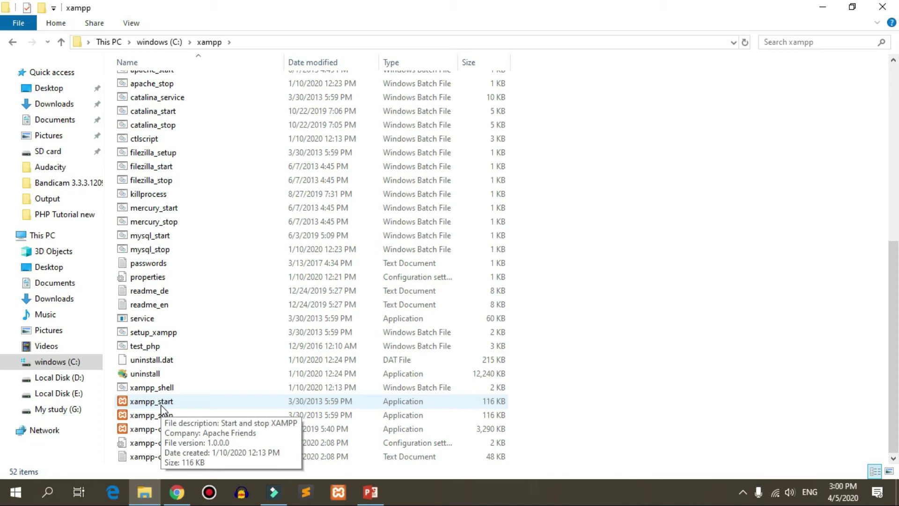
{"action": "left_click", "coordinate": [143, 431]}
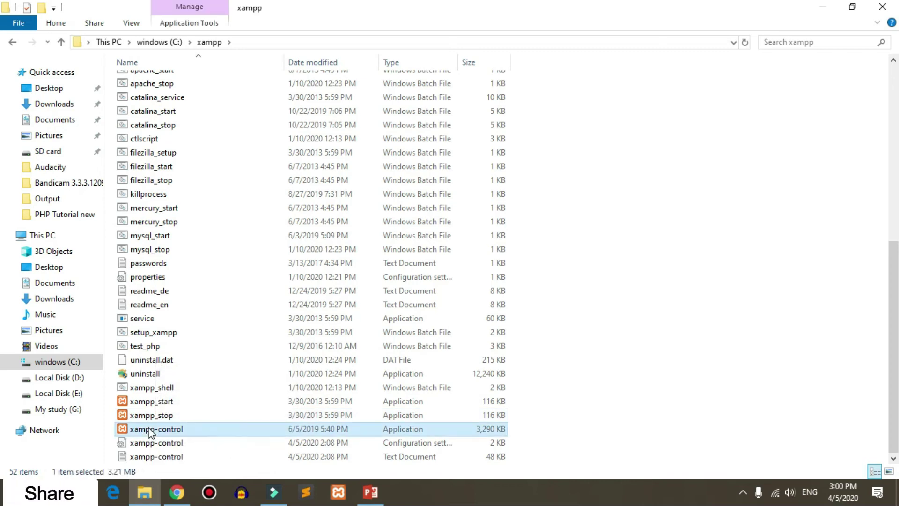
{"action": "right_click", "coordinate": [146, 429]}
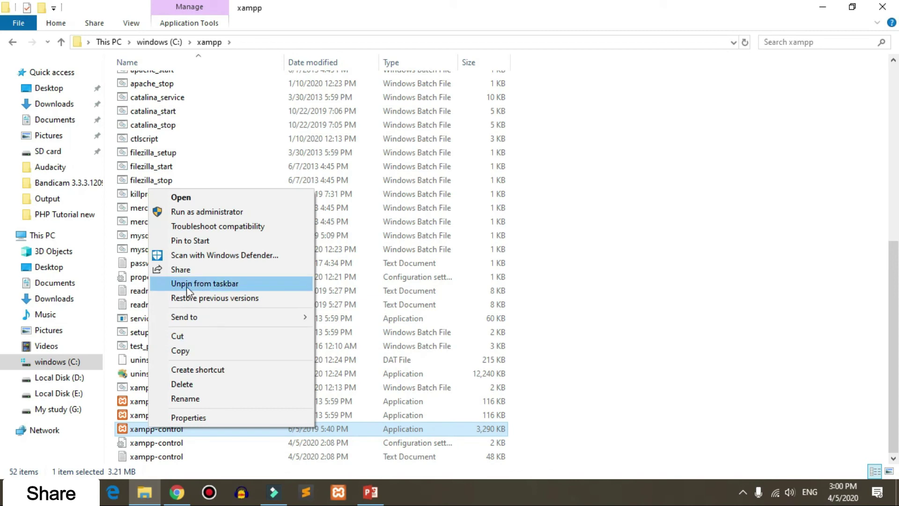
{"action": "left_click", "coordinate": [224, 284]}
{"action": "left_click", "coordinate": [882, 6]}
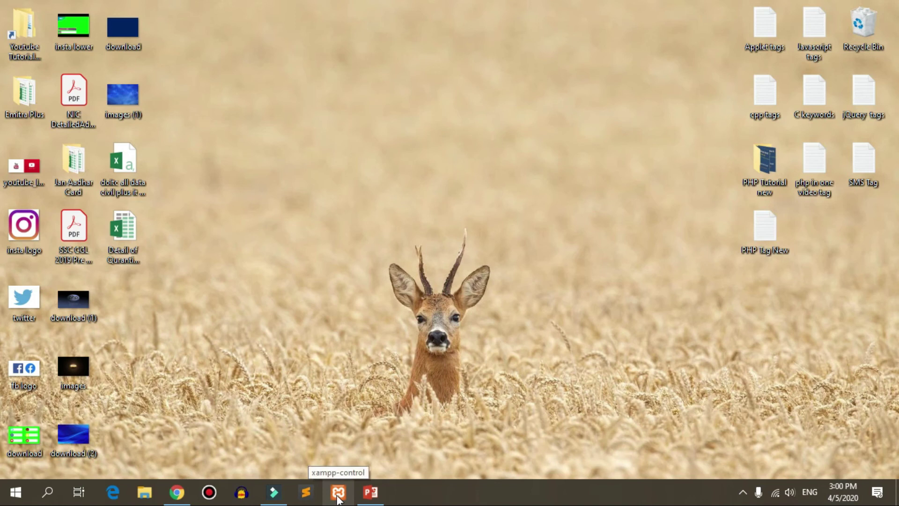
Step: Open the XAMPP Control Panel, start the Apache and MySQL modules, and minimize the panel
{"action": "left_click", "coordinate": [338, 491]}
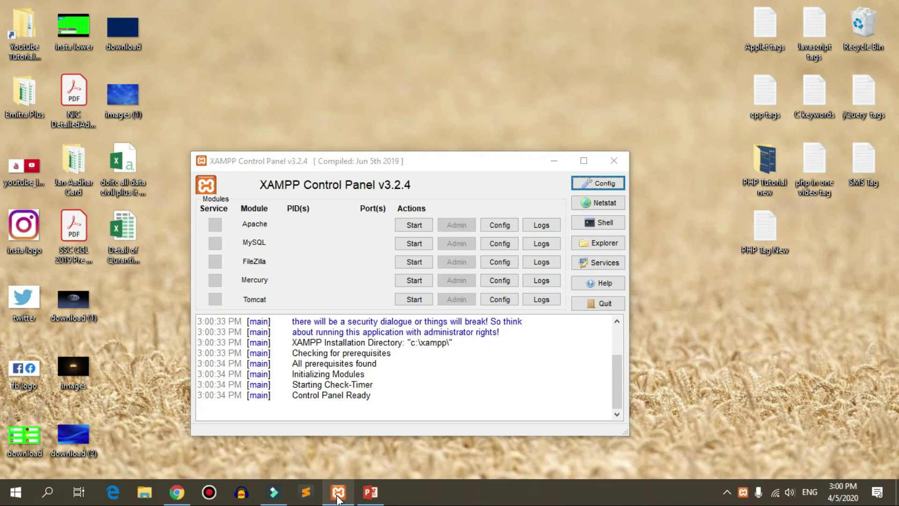
{"action": "left_click", "coordinate": [407, 226]}
{"action": "left_click", "coordinate": [412, 243]}
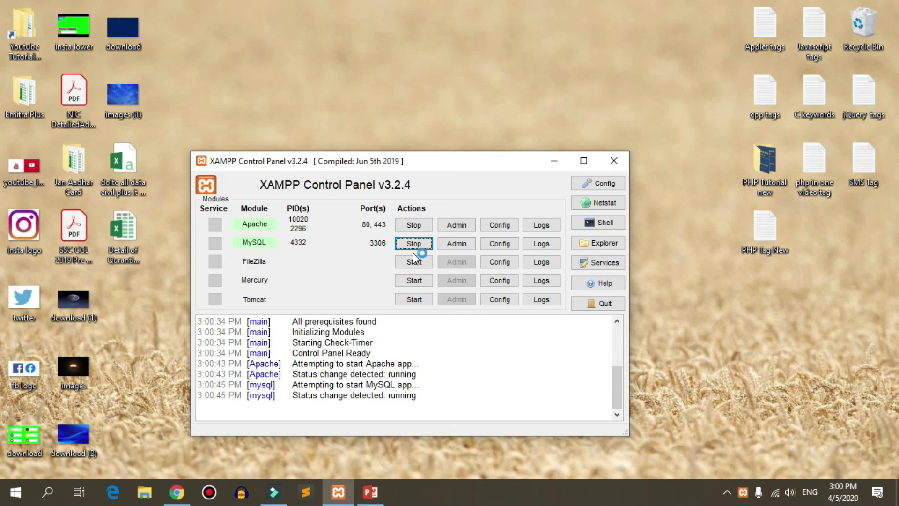
{"action": "left_click", "coordinate": [553, 160]}
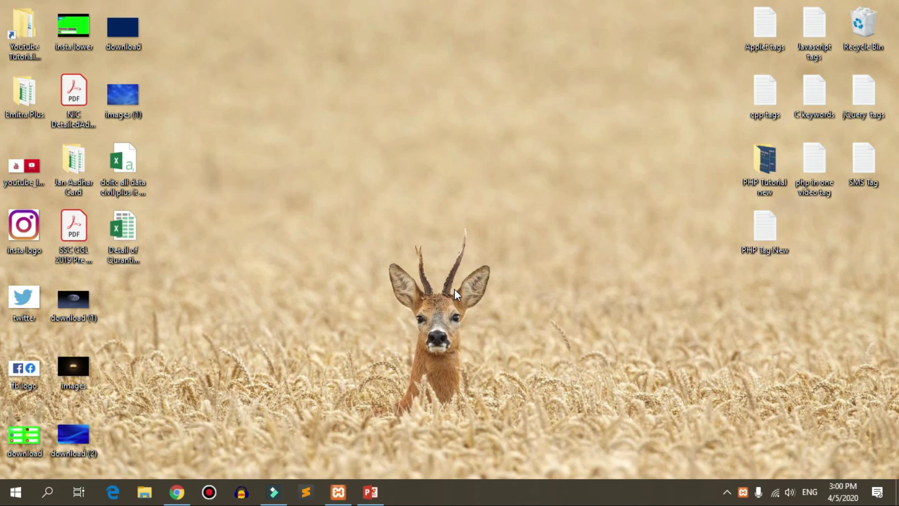
Step: Switch to the Chrome window
{"action": "key", "text": "alt+Tab"}
{"action": "key", "text": "alt+Tab"}
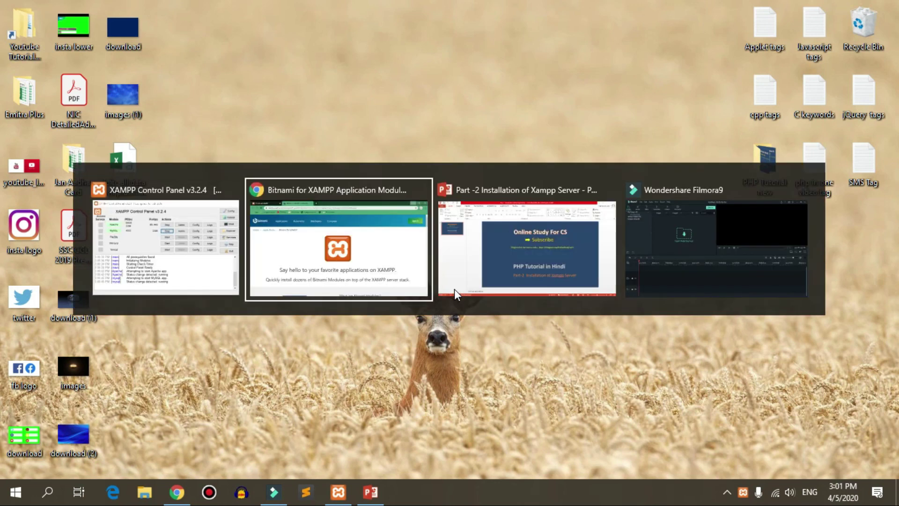